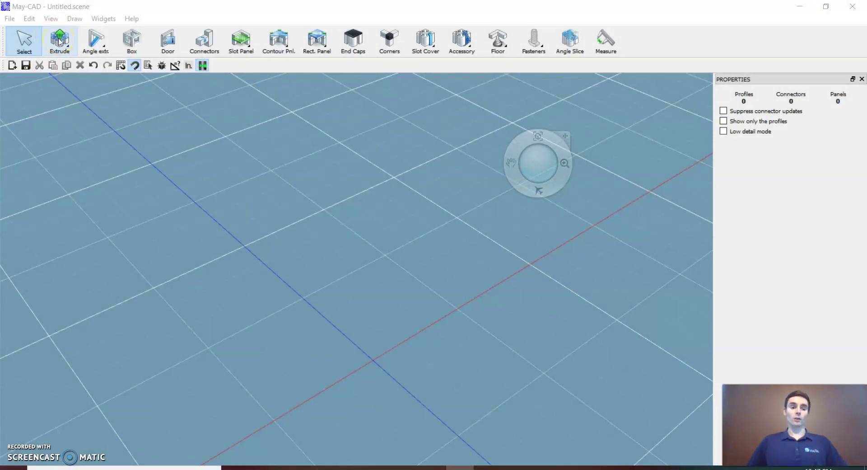
Extrude an 18-inch foot from the 30x30, 4F, LP profile on the floor, alongside the blue axis.
{"action": "left_click", "coordinate": [59, 42]}
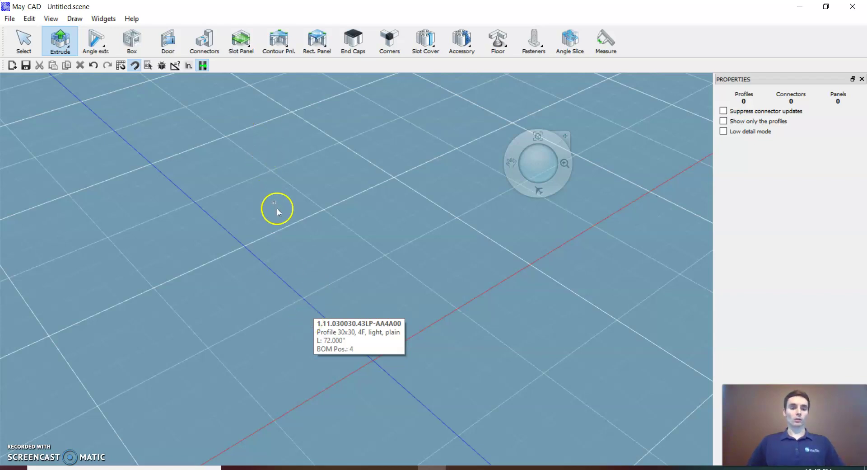
{"action": "scroll", "coordinate": [363, 298], "scroll_direction": "up", "scroll_amount": 4}
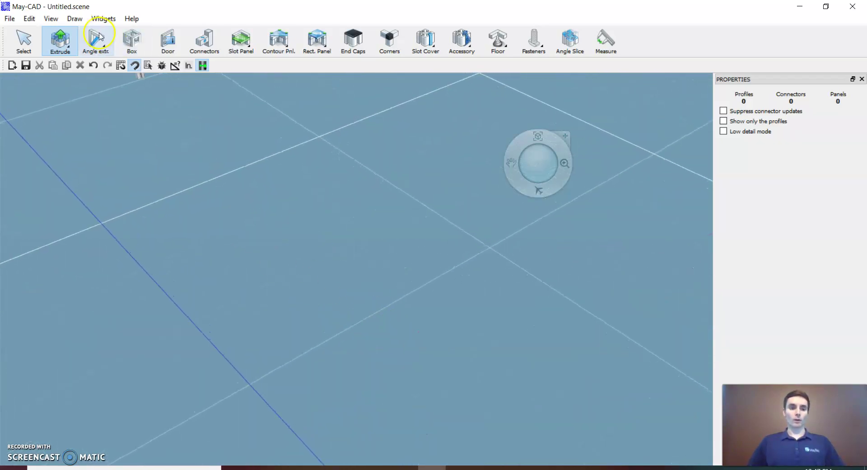
{"action": "left_click", "coordinate": [69, 49]}
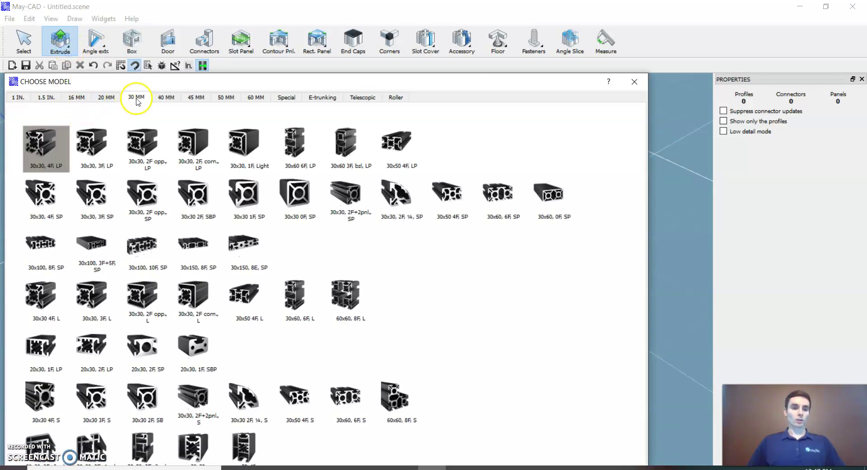
{"action": "double_click", "coordinate": [62, 149]}
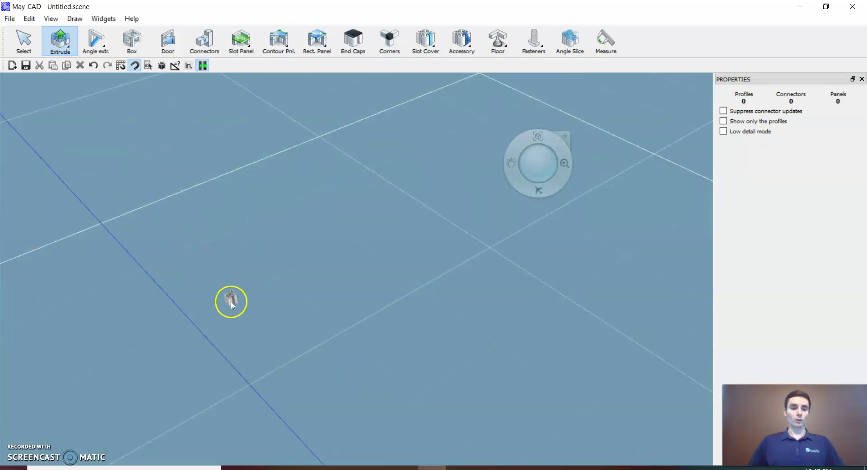
{"action": "scroll", "coordinate": [250, 316], "scroll_direction": "down", "scroll_amount": 2}
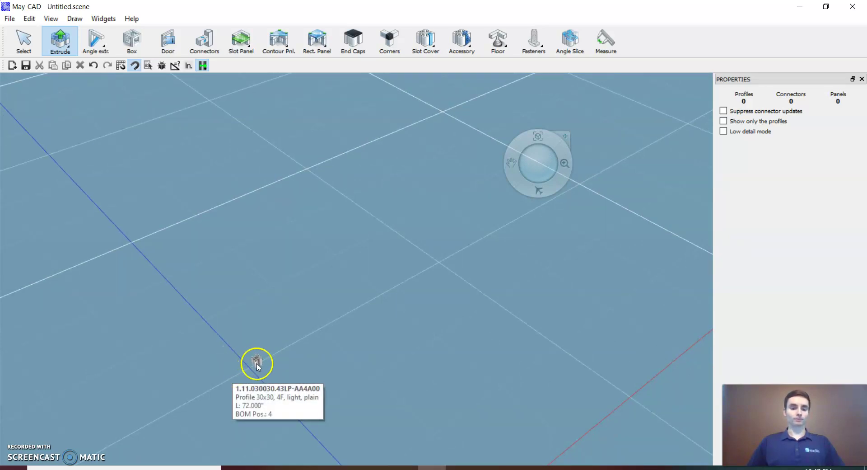
{"action": "left_click", "coordinate": [229, 338]}
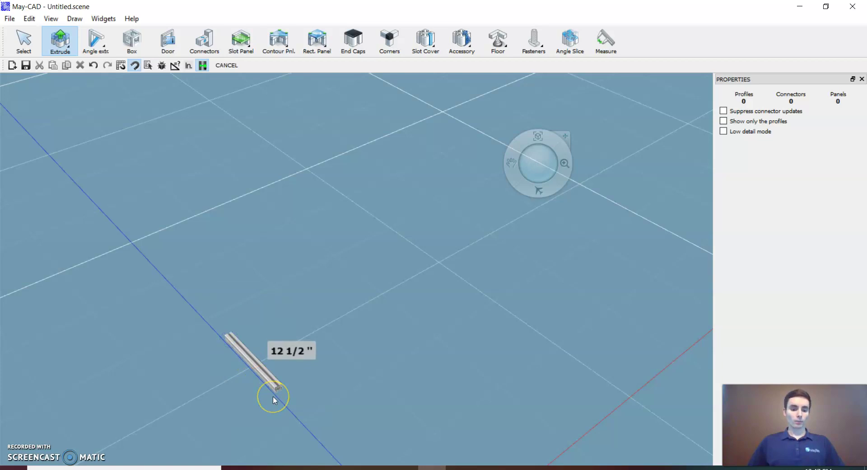
{"action": "left_click", "coordinate": [273, 400]}
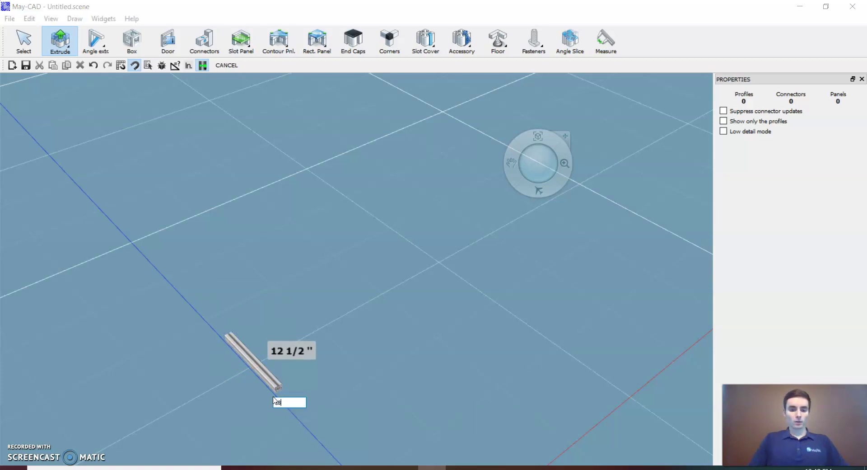
{"action": "left_click", "coordinate": [281, 401]}
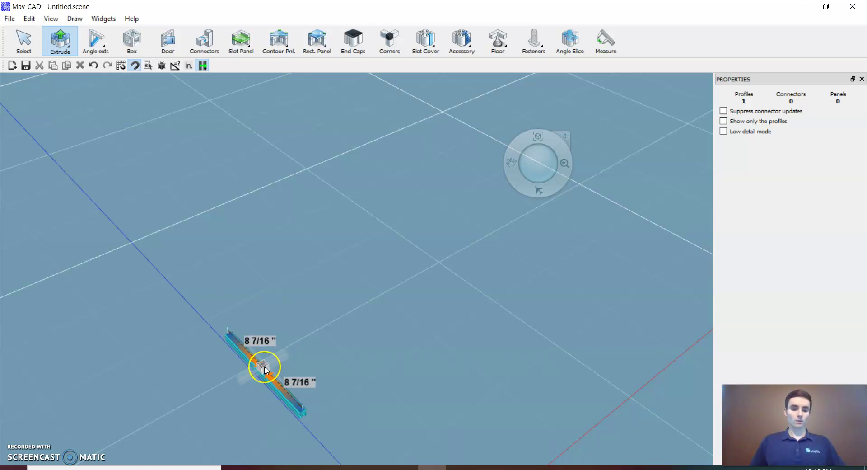
Extrude a 72-inch upright from the middle of the foot's upper face.
{"action": "left_click", "coordinate": [265, 369]}
{"action": "left_click", "coordinate": [252, 272]}
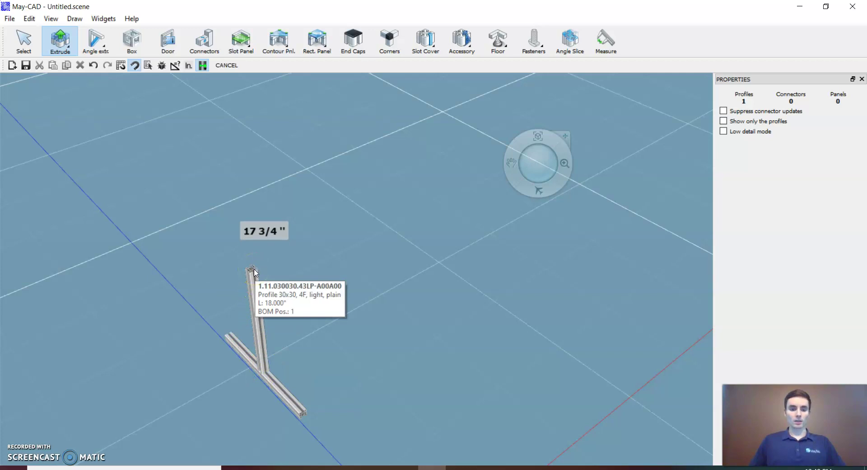
{"action": "type", "text": "7"}
{"action": "type", "text": "72"}
{"action": "key", "text": "Return"}
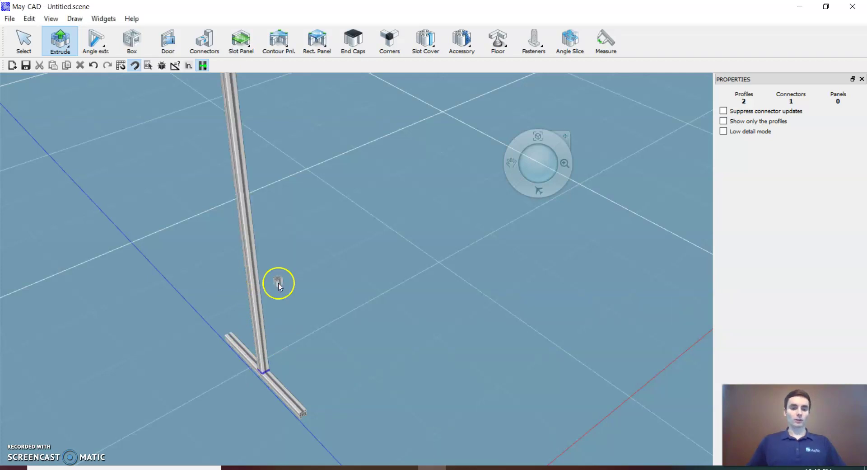
Extrude a 36-inch crossbar horizontally from the middle of the foot's side, perpendicular to it.
{"action": "middle_click_drag", "start_coordinate": [334, 341], "coordinate": [206, 358]}
{"action": "scroll", "coordinate": [316, 296], "scroll_direction": "up", "scroll_amount": 3}
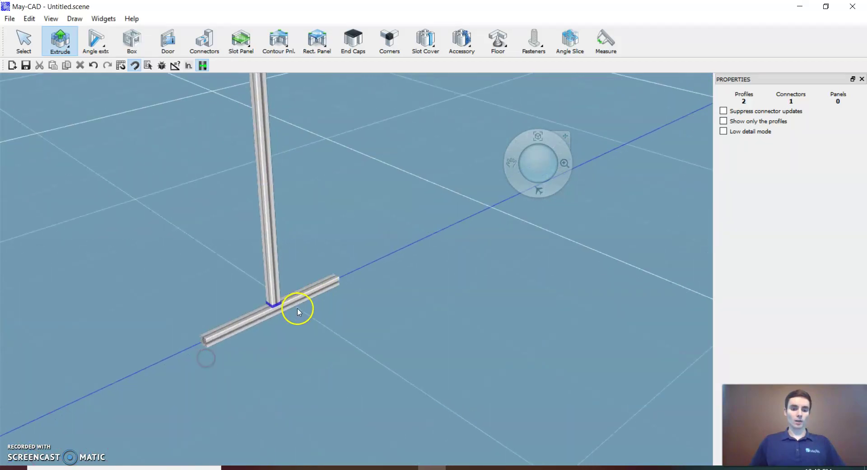
{"action": "middle_click_drag", "start_coordinate": [298, 311], "coordinate": [281, 315]}
{"action": "left_click", "coordinate": [281, 314]}
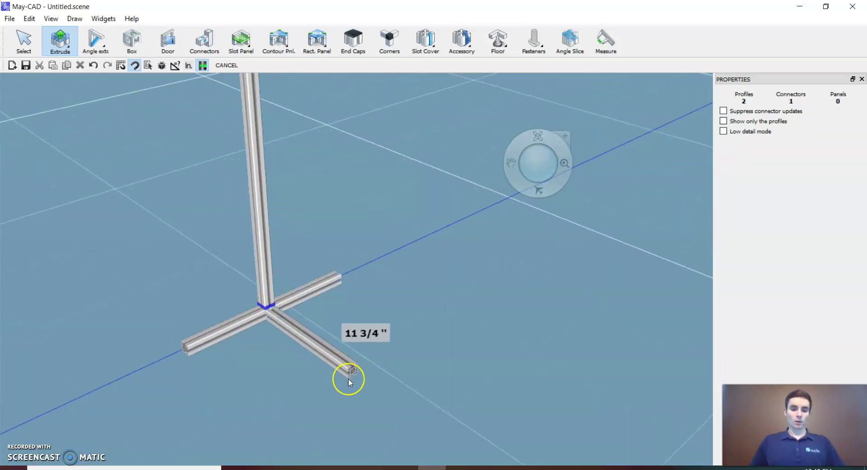
{"action": "type", "text": "36"}
{"action": "key", "text": "Return"}
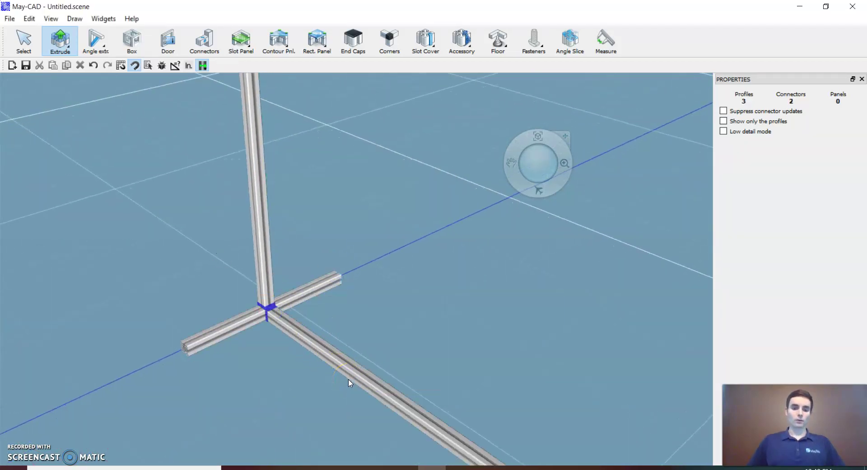
Extrude a second foot about 9 9/16 inches long from the crossbar's free end, parallel to the first foot.
{"action": "middle_click_drag", "start_coordinate": [354, 397], "coordinate": [294, 218]}
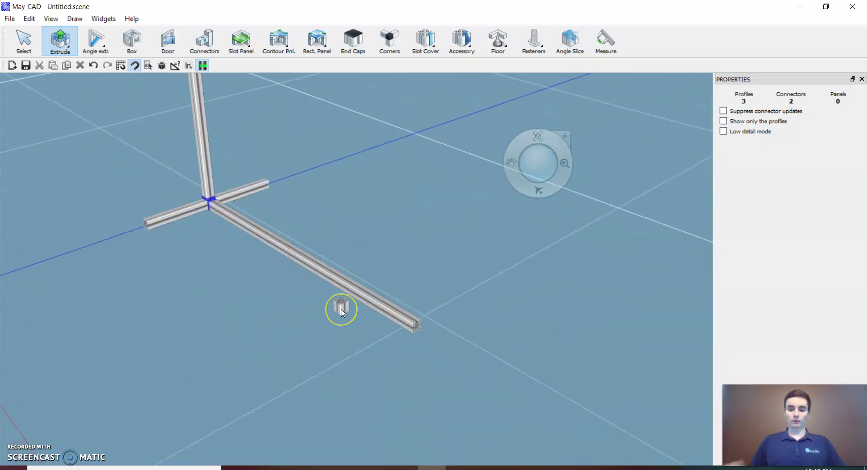
{"action": "mouse_move", "coordinate": [342, 312]}
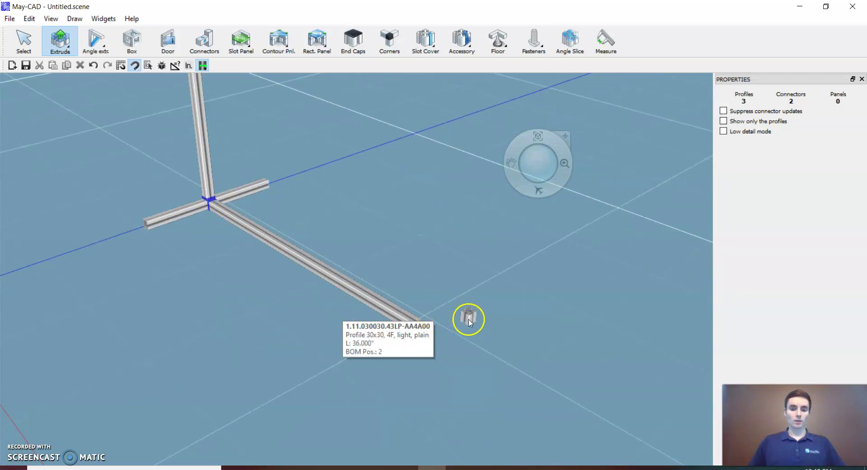
{"action": "left_click", "coordinate": [418, 326]}
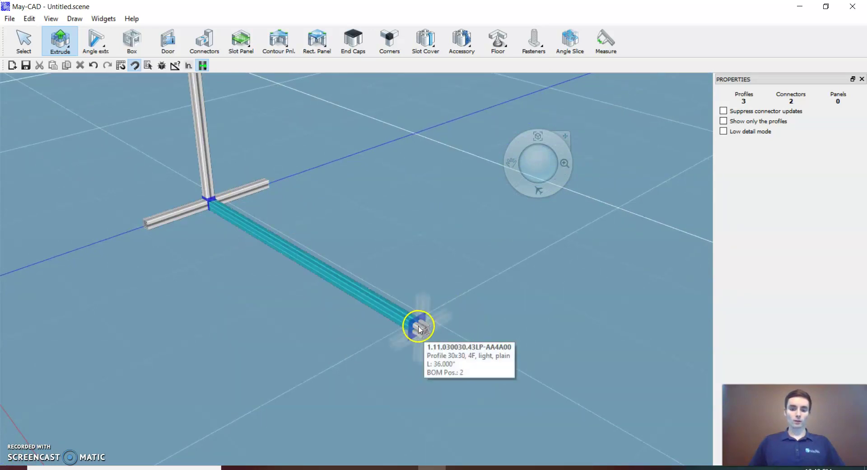
{"action": "left_click", "coordinate": [419, 327]}
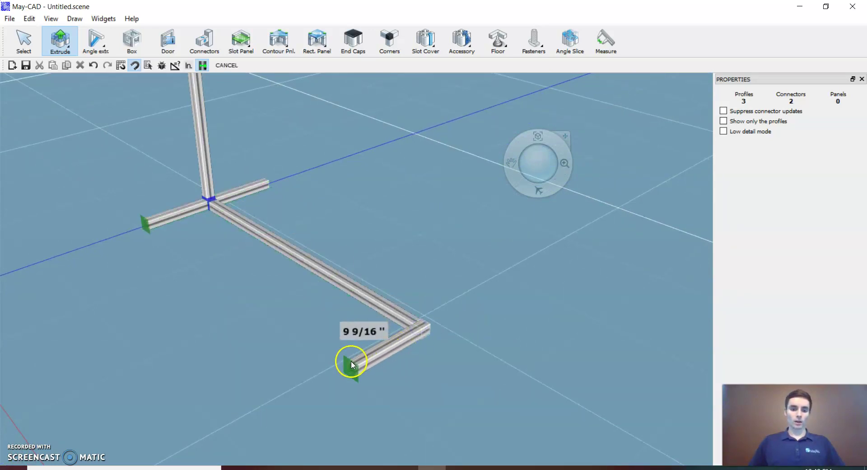
{"action": "left_click", "coordinate": [348, 363]}
{"action": "left_click", "coordinate": [23, 41]}
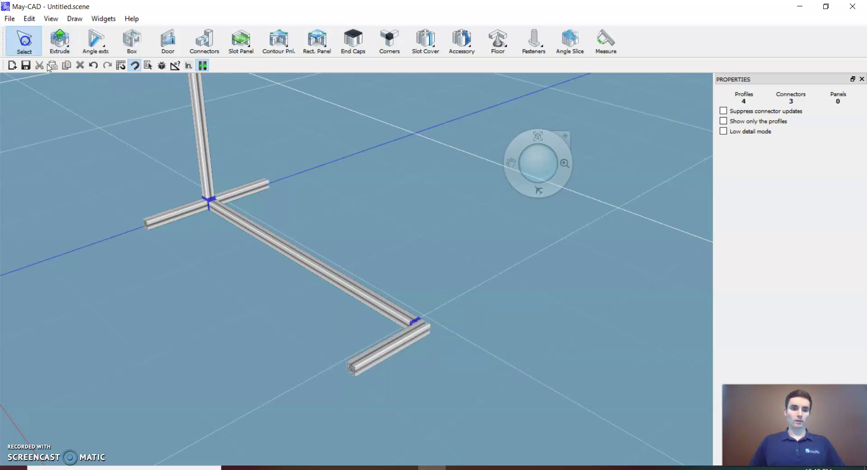
{"action": "right_click_drag", "start_coordinate": [425, 306], "coordinate": [275, 314]}
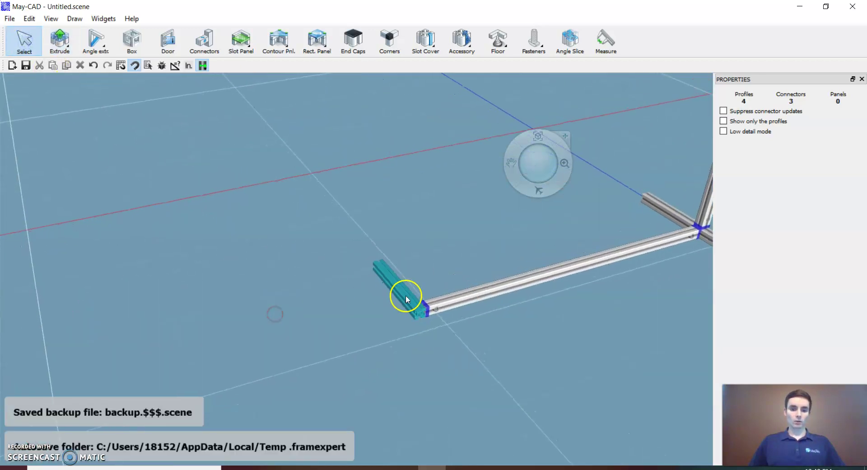
{"action": "left_click", "coordinate": [406, 298]}
{"action": "right_click", "coordinate": [406, 297]}
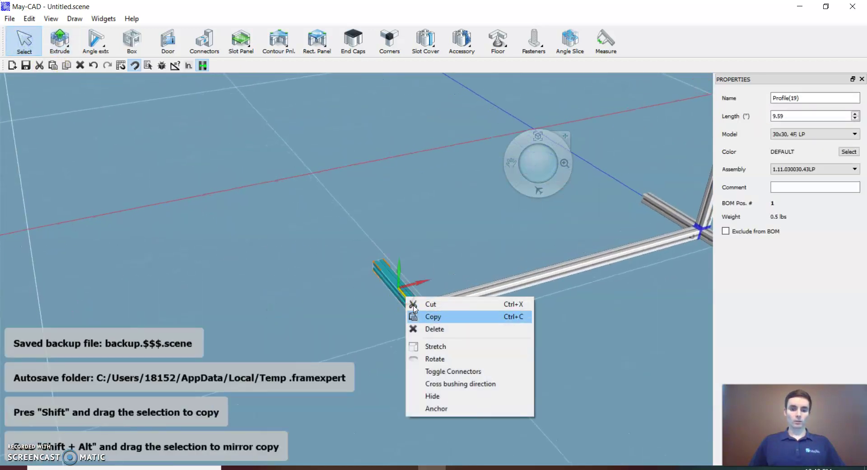
{"action": "left_click", "coordinate": [456, 353]}
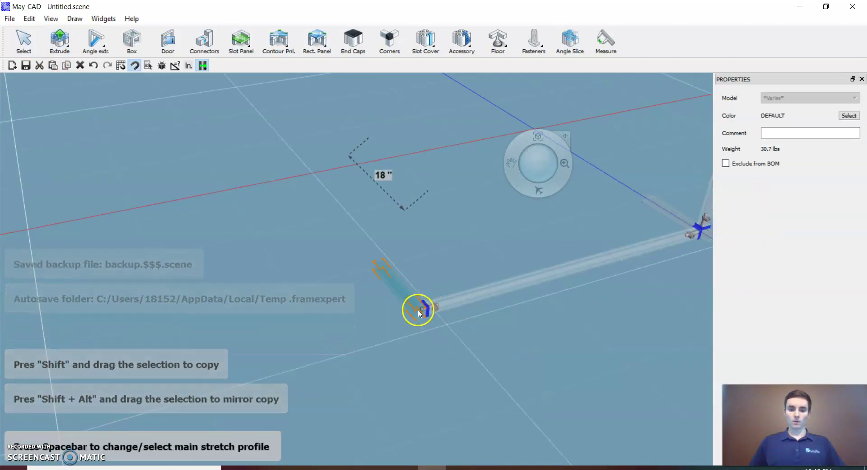
{"action": "left_click_drag", "start_coordinate": [418, 312], "coordinate": [420, 317]}
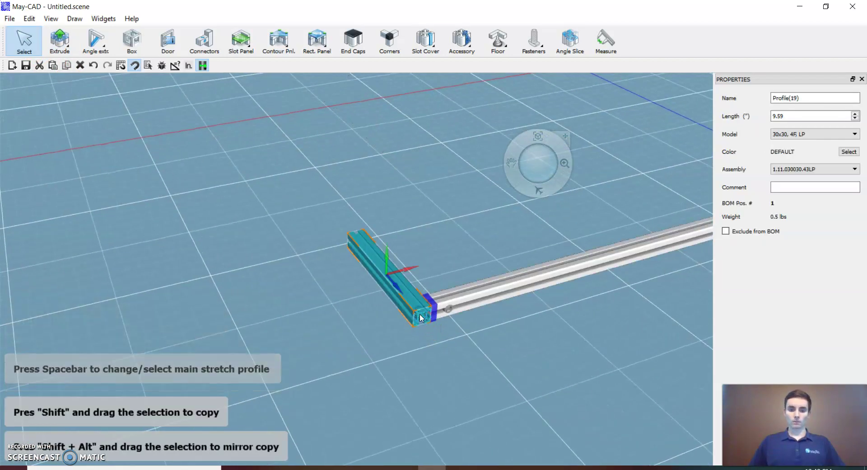
Stretch the second foot past the crossbar's end to a length of 18 inches.
{"action": "left_click", "coordinate": [410, 300]}
{"action": "right_click", "coordinate": [418, 315]}
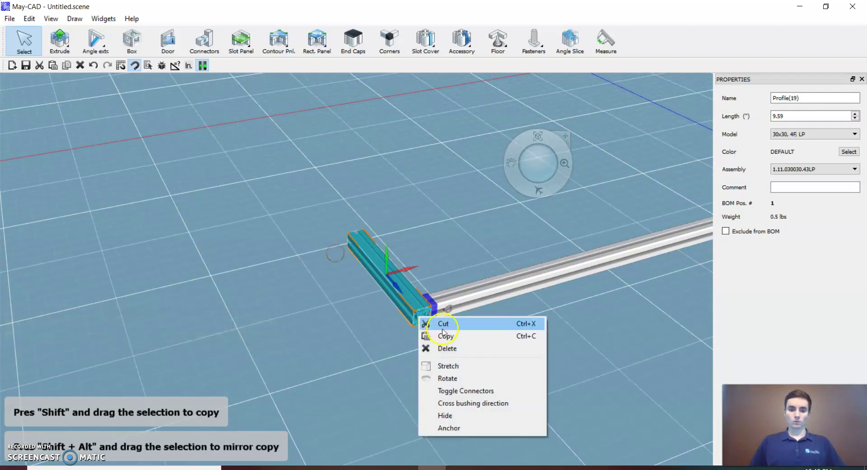
{"action": "left_click", "coordinate": [453, 364]}
{"action": "left_click", "coordinate": [435, 335]}
{"action": "left_click_drag", "start_coordinate": [435, 335], "coordinate": [524, 435]}
{"action": "left_click", "coordinate": [24, 40]}
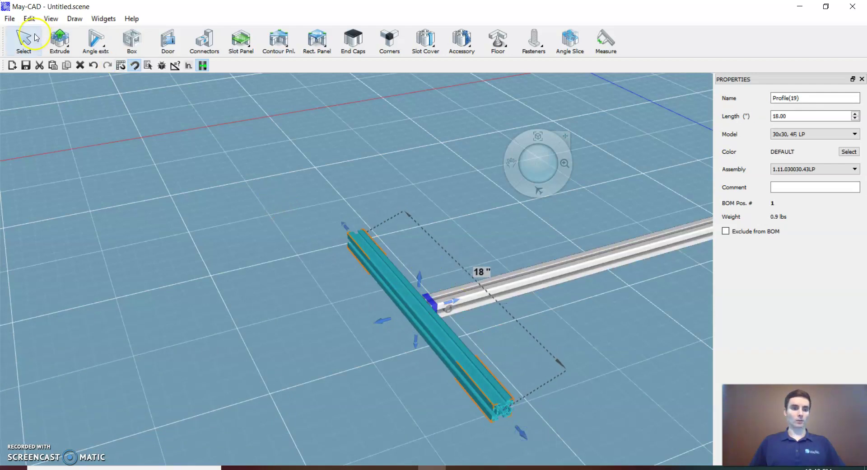
{"action": "left_click", "coordinate": [75, 119]}
Extrude a 72-inch upright from the middle of the second foot, level with the first upright.
{"action": "left_click", "coordinate": [59, 43]}
{"action": "middle_click_drag", "start_coordinate": [265, 260], "coordinate": [389, 279]}
{"action": "middle_click_drag", "start_coordinate": [311, 226], "coordinate": [343, 189]}
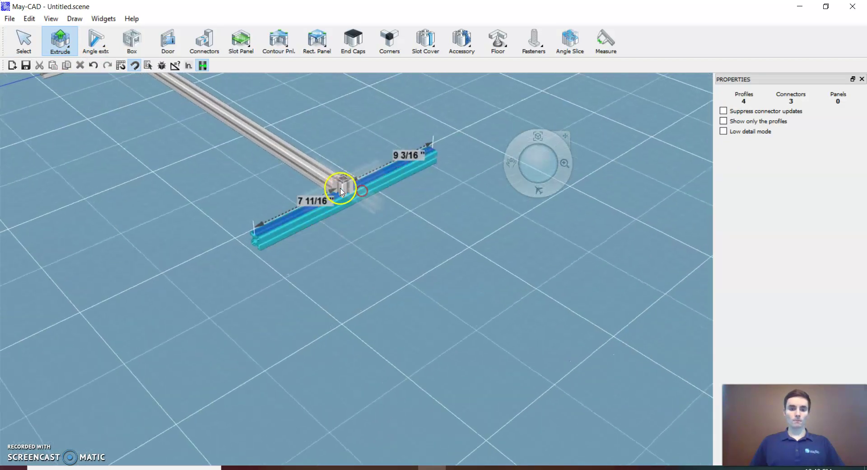
{"action": "scroll", "coordinate": [343, 189], "scroll_direction": "down", "scroll_amount": 3}
{"action": "right_click_drag", "start_coordinate": [294, 156], "coordinate": [365, 259]}
{"action": "scroll", "coordinate": [361, 253], "scroll_direction": "up", "scroll_amount": 3}
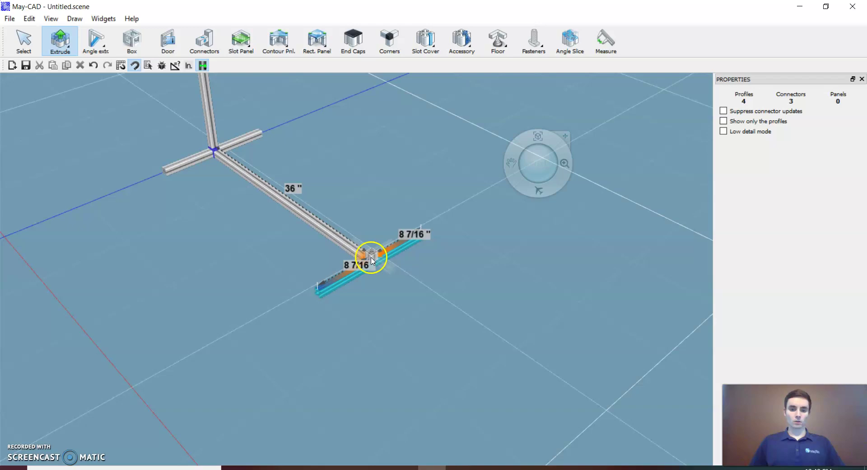
{"action": "left_click", "coordinate": [371, 258]}
{"action": "scroll", "coordinate": [356, 208], "scroll_direction": "down", "scroll_amount": 2}
{"action": "middle_click_drag", "start_coordinate": [356, 205], "coordinate": [366, 286]}
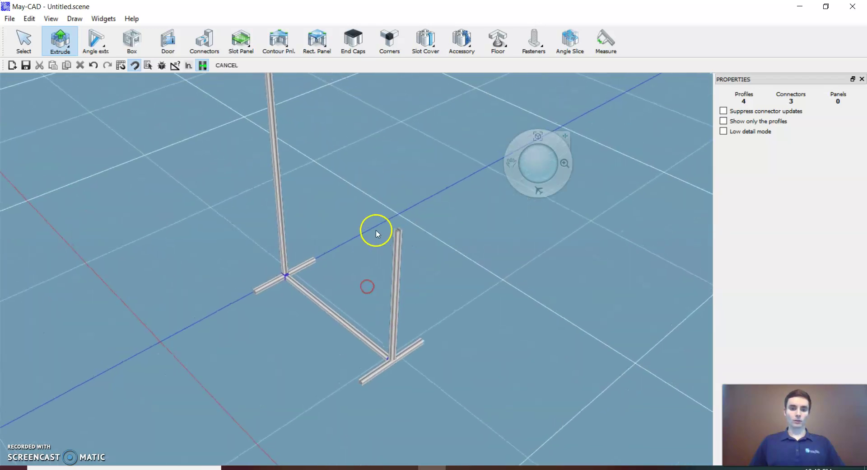
{"action": "scroll", "coordinate": [375, 232], "scroll_direction": "down", "scroll_amount": 2}
{"action": "mouse_move", "coordinate": [368, 227]}
{"action": "right_mouse_down"}
{"action": "mouse_move", "coordinate": [368, 304]}
{"action": "mouse_move", "coordinate": [380, 233]}
{"action": "right_mouse_up"}
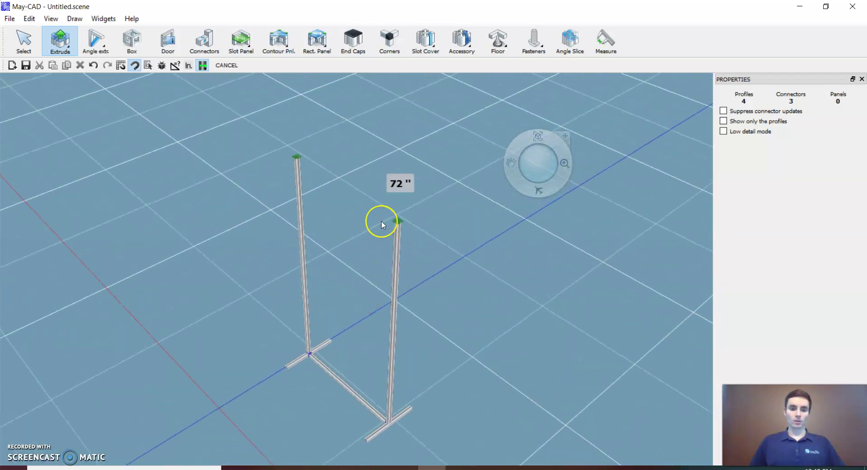
{"action": "left_click", "coordinate": [382, 222]}
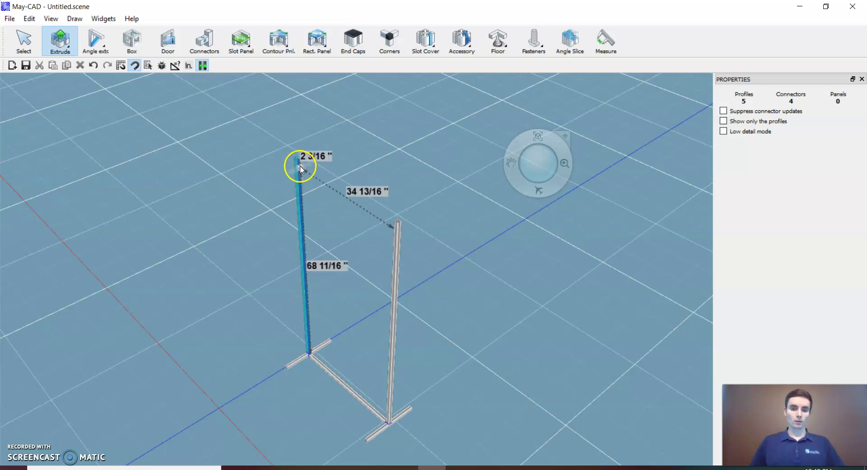
Extrude a top crossbar from the upper end of the first upright to the second upright.
{"action": "left_click", "coordinate": [300, 162]}
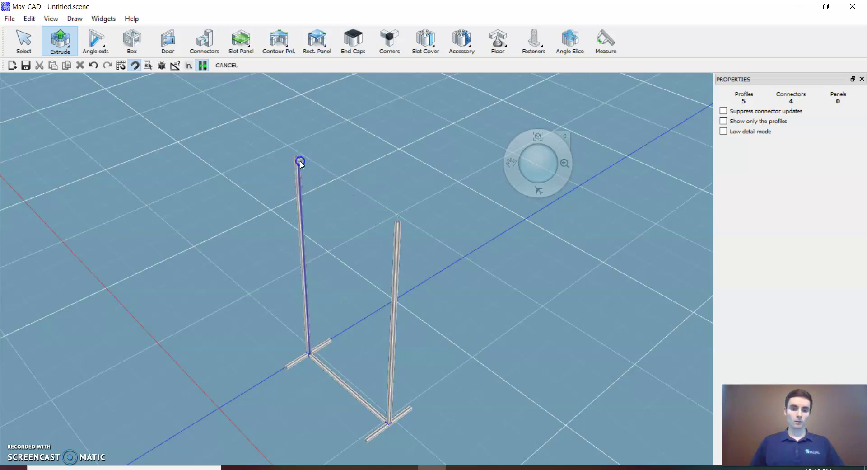
{"action": "left_click", "coordinate": [395, 224]}
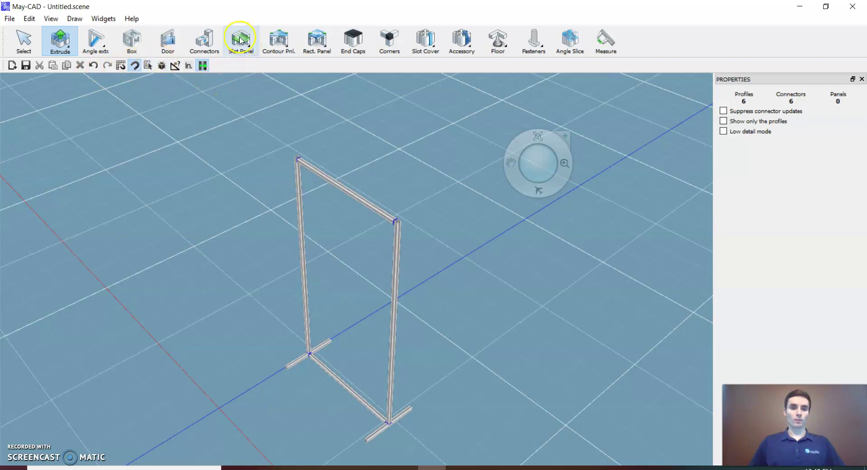
Insert a slot panel filling the frame opening between the two uprights and the crossbars.
{"action": "left_click", "coordinate": [241, 39]}
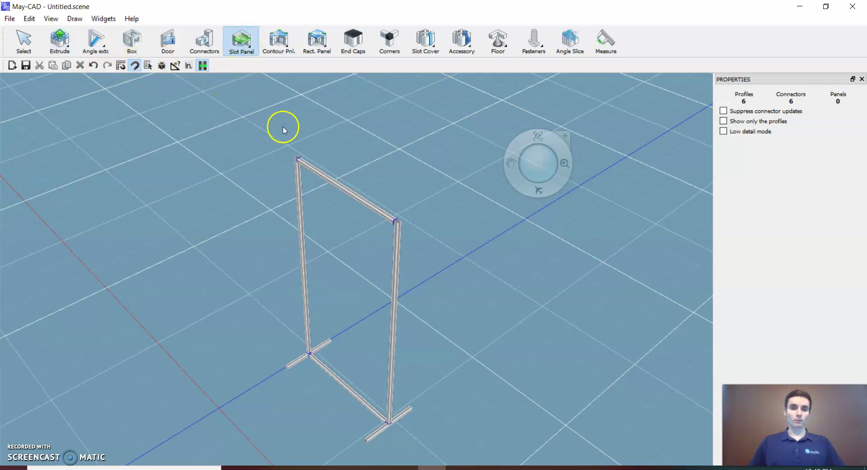
{"action": "scroll", "coordinate": [303, 254], "scroll_direction": "up", "scroll_amount": 5}
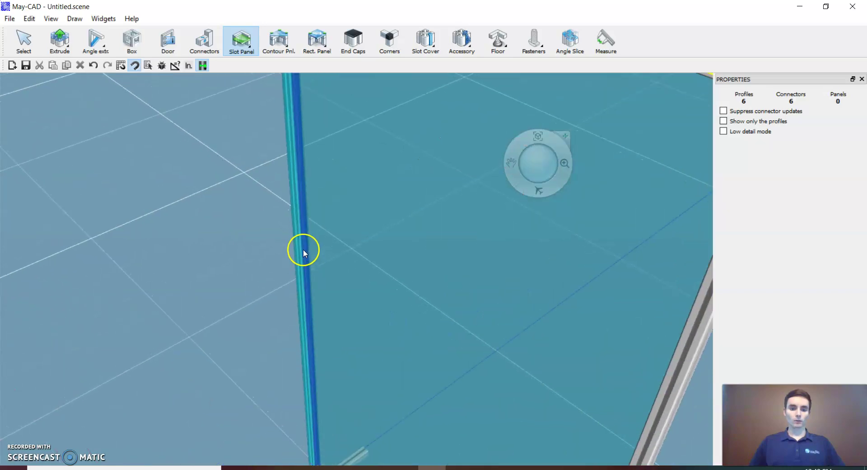
{"action": "scroll", "coordinate": [304, 251], "scroll_direction": "up", "scroll_amount": 3}
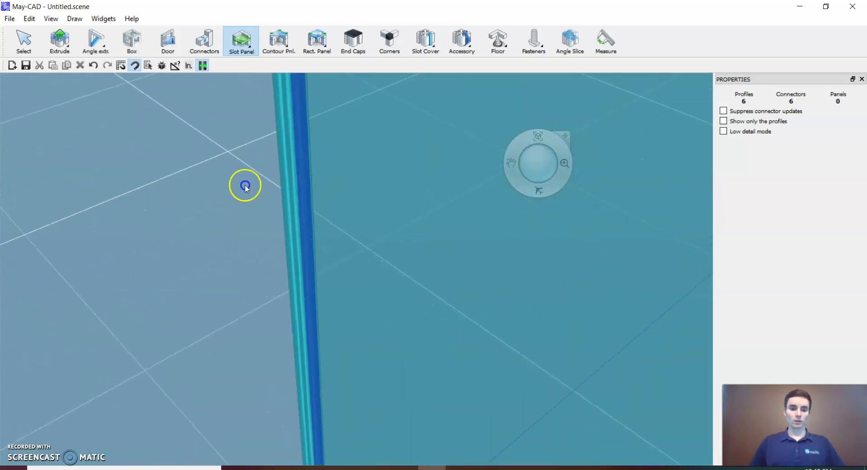
{"action": "left_click", "coordinate": [306, 231]}
{"action": "scroll", "coordinate": [306, 231], "scroll_direction": "down", "scroll_amount": 5}
{"action": "left_click", "coordinate": [345, 153]}
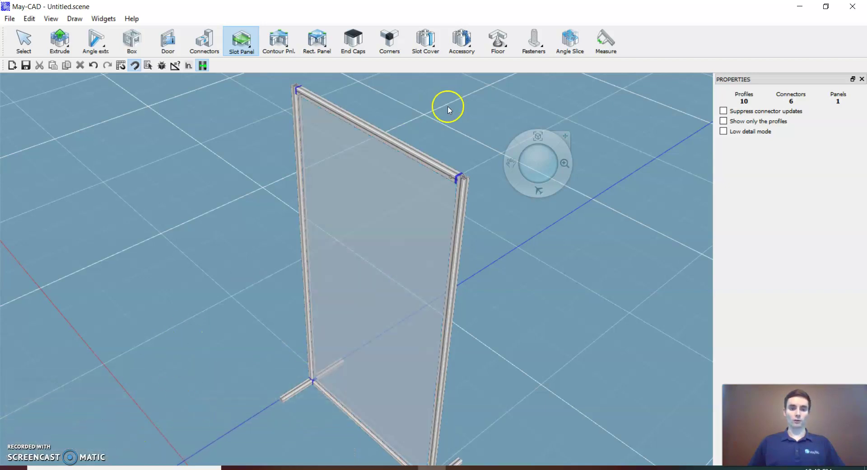
{"action": "middle_click_drag", "start_coordinate": [263, 286], "coordinate": [188, 210]}
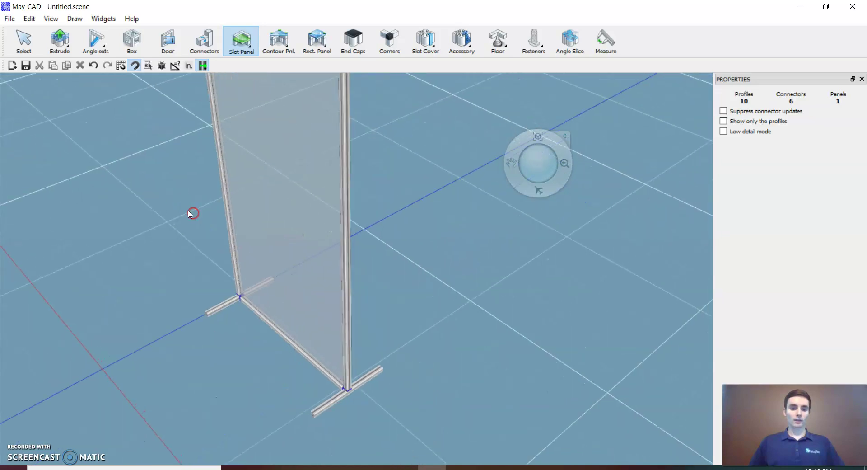
{"action": "right_click_drag", "start_coordinate": [190, 214], "coordinate": [293, 271]}
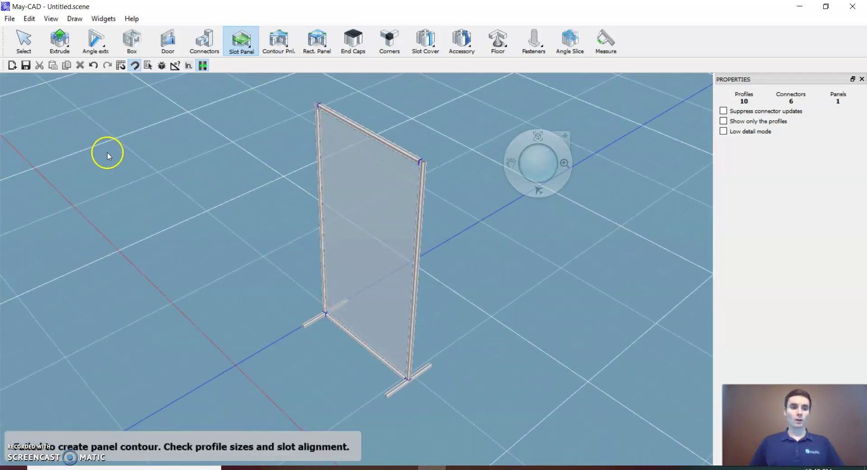
{"action": "mouse_move", "coordinate": [112, 141]}
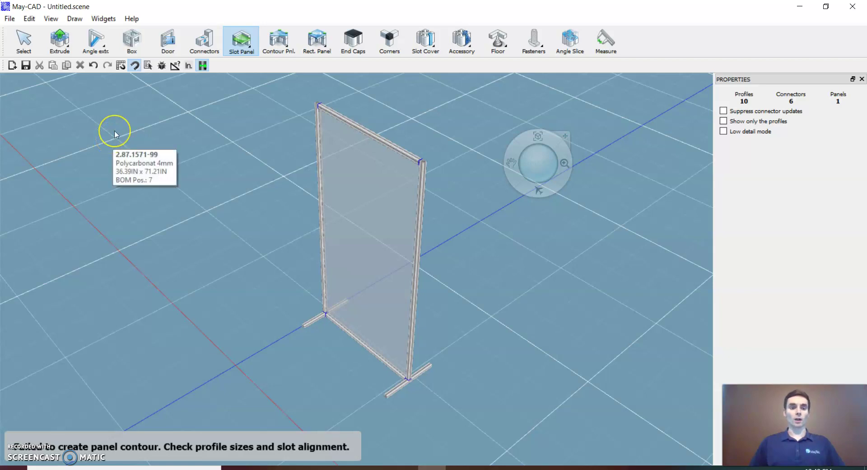
{"action": "mouse_move", "coordinate": [429, 205]}
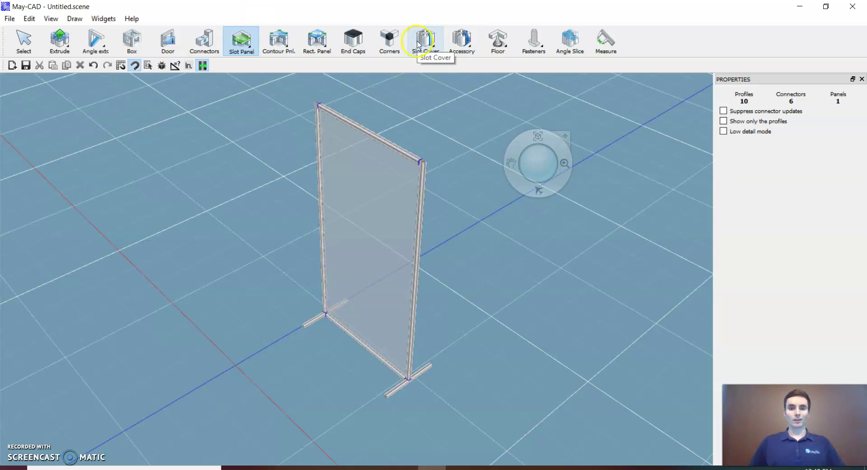
Choose a floor caster with brake and mount one under each end of the second foot.
{"action": "left_click", "coordinate": [500, 43]}
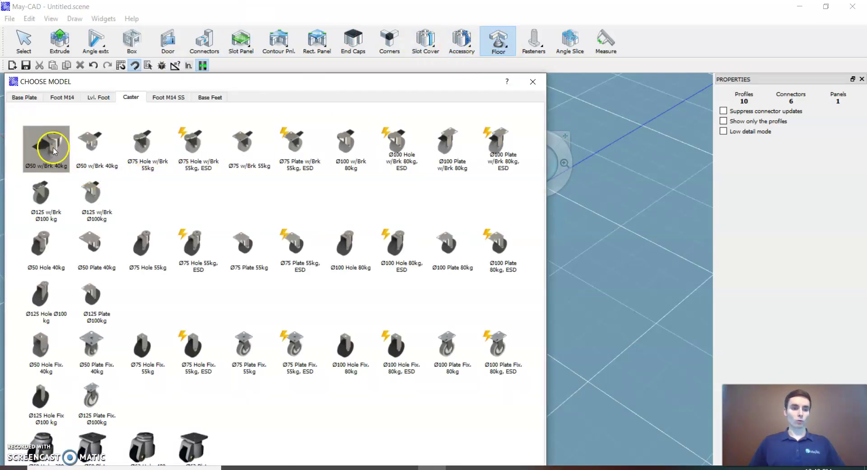
{"action": "double_click", "coordinate": [98, 176]}
{"action": "scroll", "coordinate": [348, 316], "scroll_direction": "up", "scroll_amount": 5}
{"action": "scroll", "coordinate": [358, 333], "scroll_direction": "up", "scroll_amount": 1}
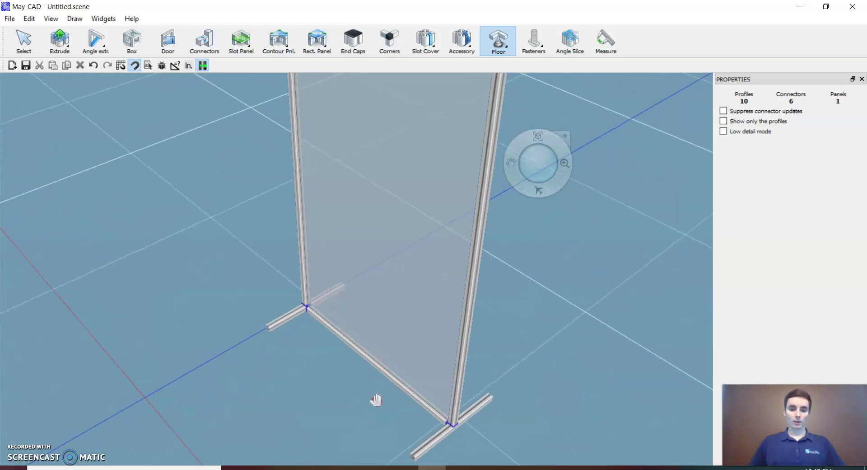
{"action": "middle_click_drag", "start_coordinate": [376, 400], "coordinate": [375, 300]}
{"action": "right_click_drag", "start_coordinate": [399, 312], "coordinate": [411, 409]}
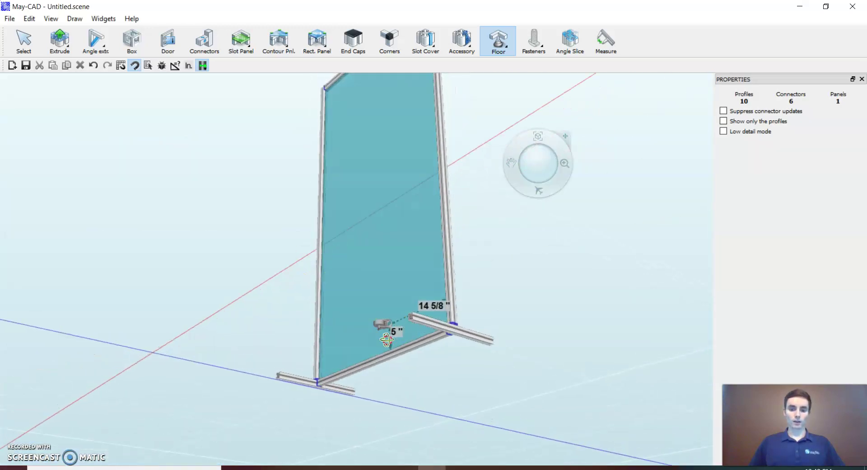
{"action": "right_click_drag", "start_coordinate": [387, 329], "coordinate": [385, 362]}
{"action": "scroll", "coordinate": [413, 291], "scroll_direction": "up", "scroll_amount": 3}
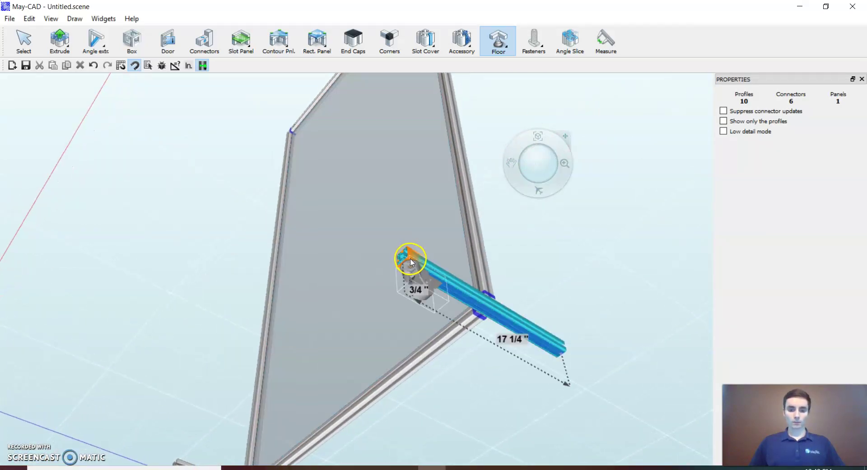
{"action": "left_click", "coordinate": [410, 260]}
{"action": "left_click", "coordinate": [541, 348]}
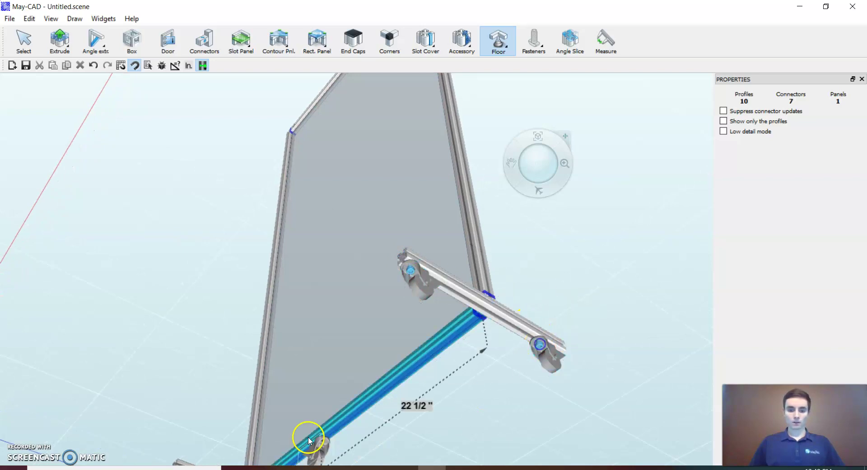
Mount the same braked caster under both ends of the first foot and finish placing casters.
{"action": "middle_click_drag", "start_coordinate": [291, 397], "coordinate": [317, 351]}
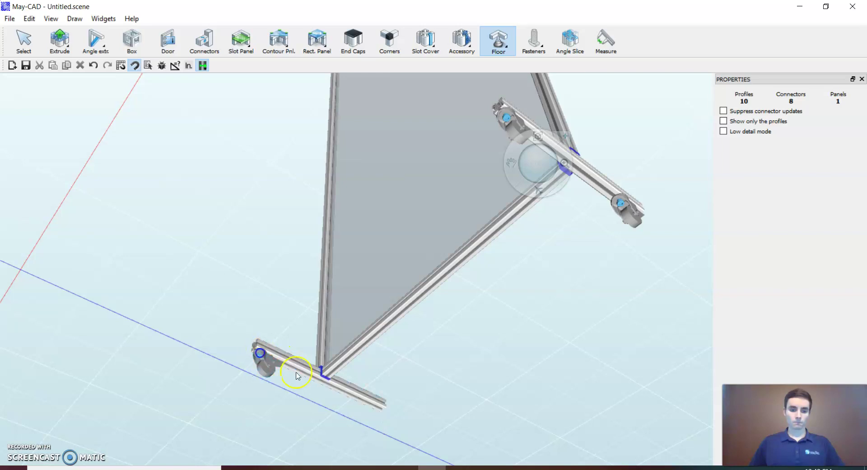
{"action": "left_click", "coordinate": [367, 403]}
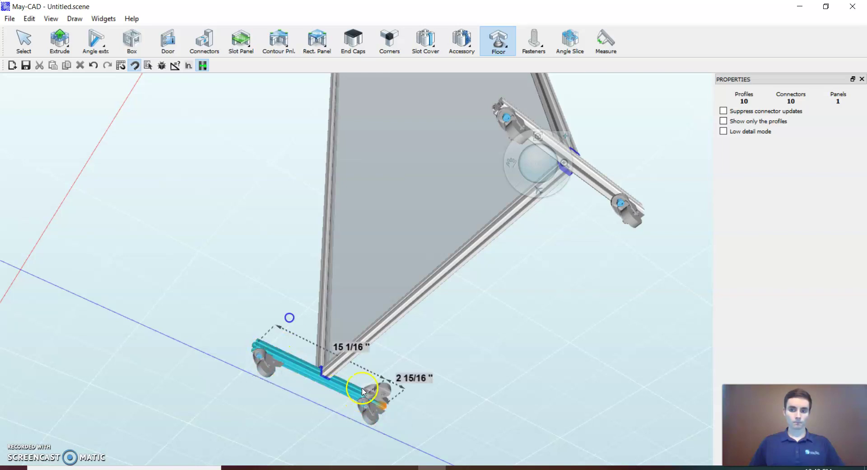
{"action": "left_click", "coordinate": [23, 41]}
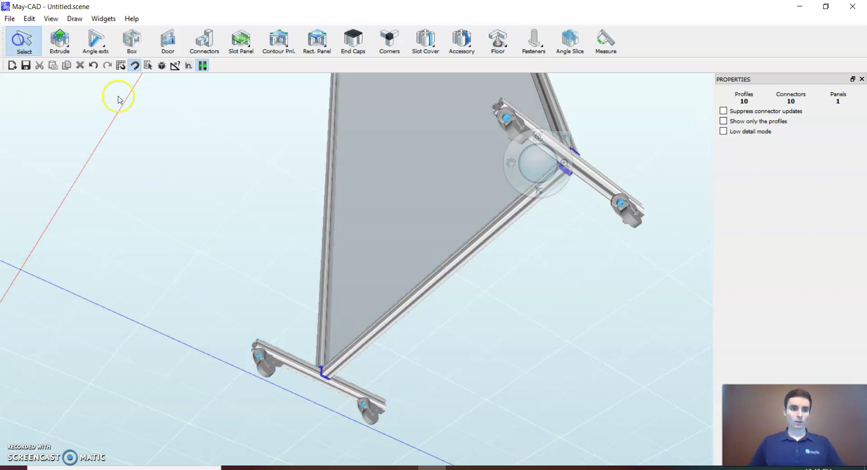
{"action": "middle_click_drag", "start_coordinate": [298, 230], "coordinate": [332, 150]}
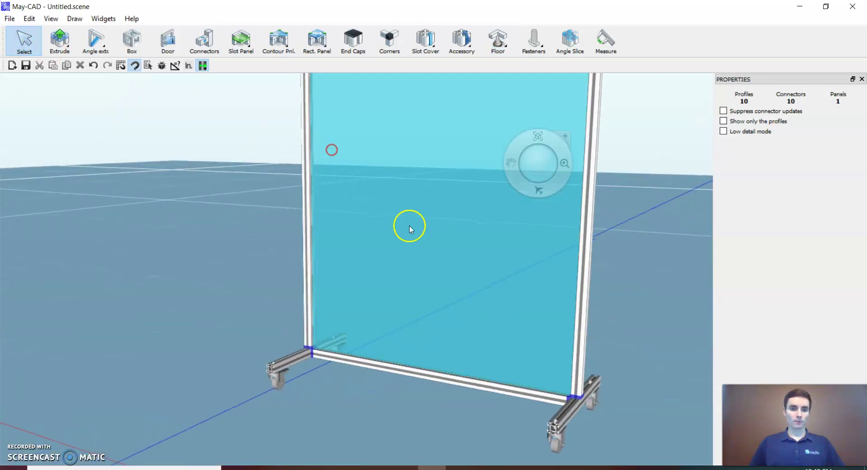
{"action": "middle_click_drag", "start_coordinate": [443, 285], "coordinate": [407, 350]}
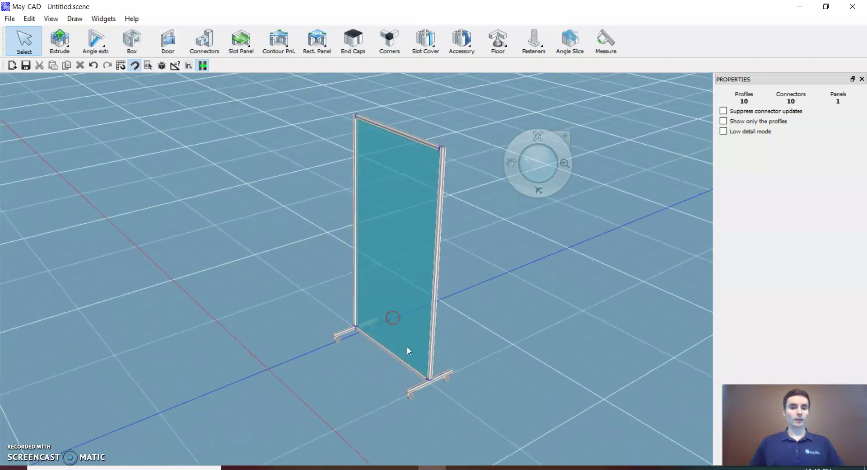
{"action": "mouse_move", "coordinate": [411, 346]}
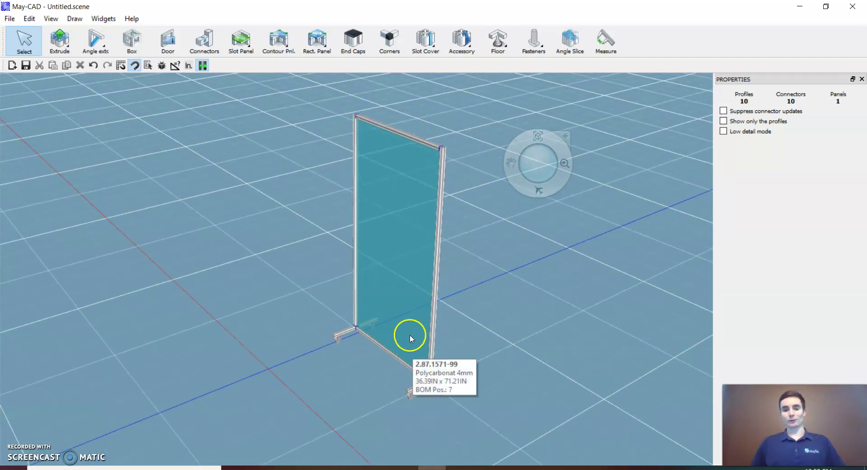
{"action": "mouse_move", "coordinate": [365, 341]}
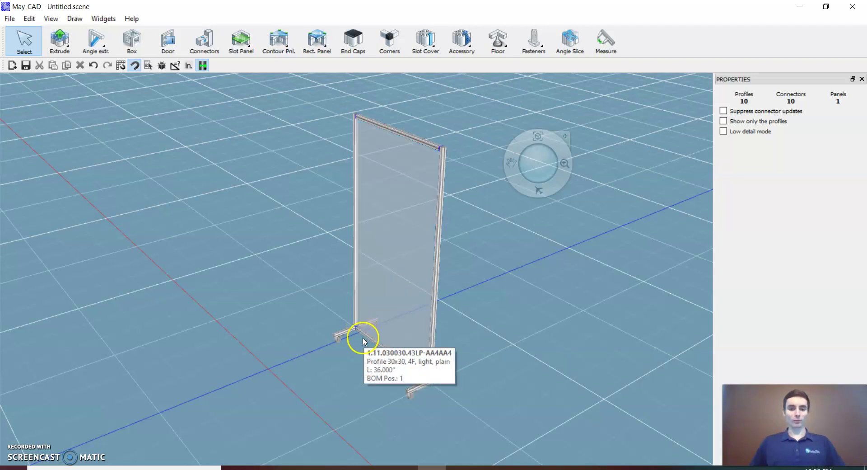
{"action": "mouse_move", "coordinate": [337, 314]}
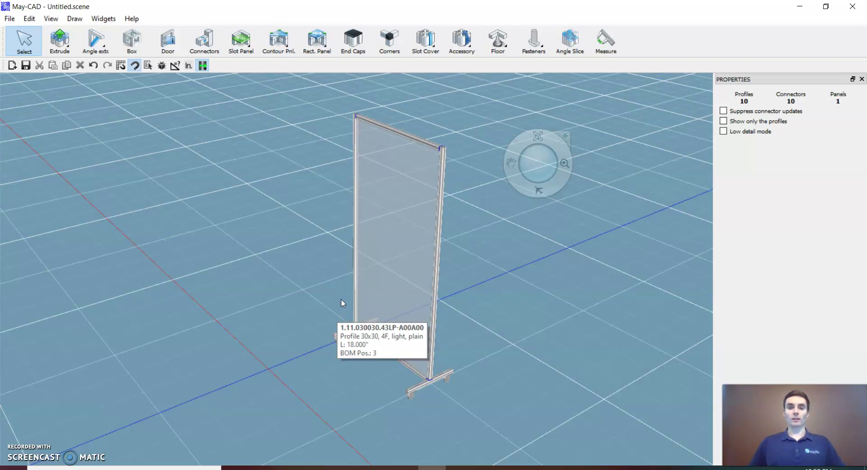
{"action": "left_click", "coordinate": [370, 300]}
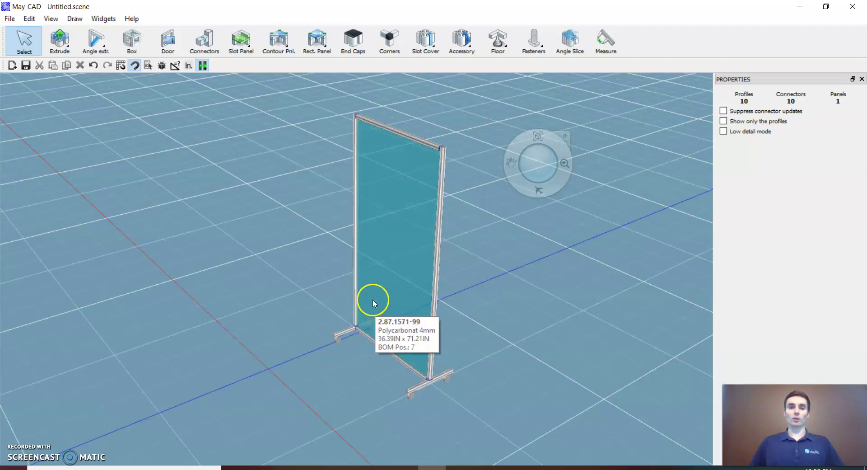